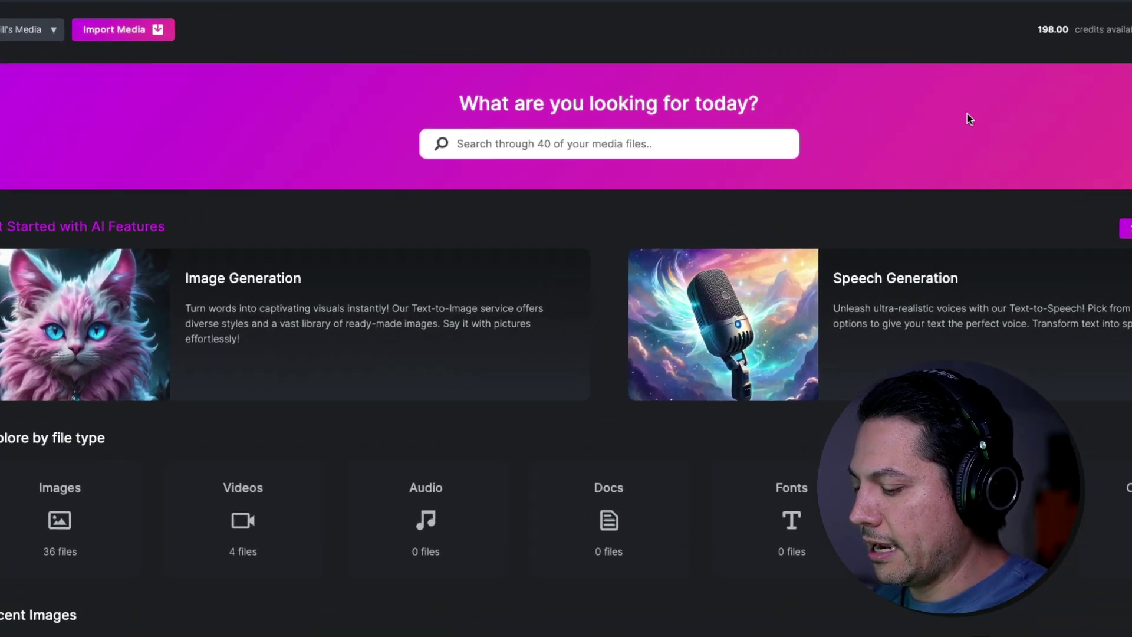
Search the library for 'space', then replace the query with 'animals' to list eight images
{"action": "type", "text": "space"}
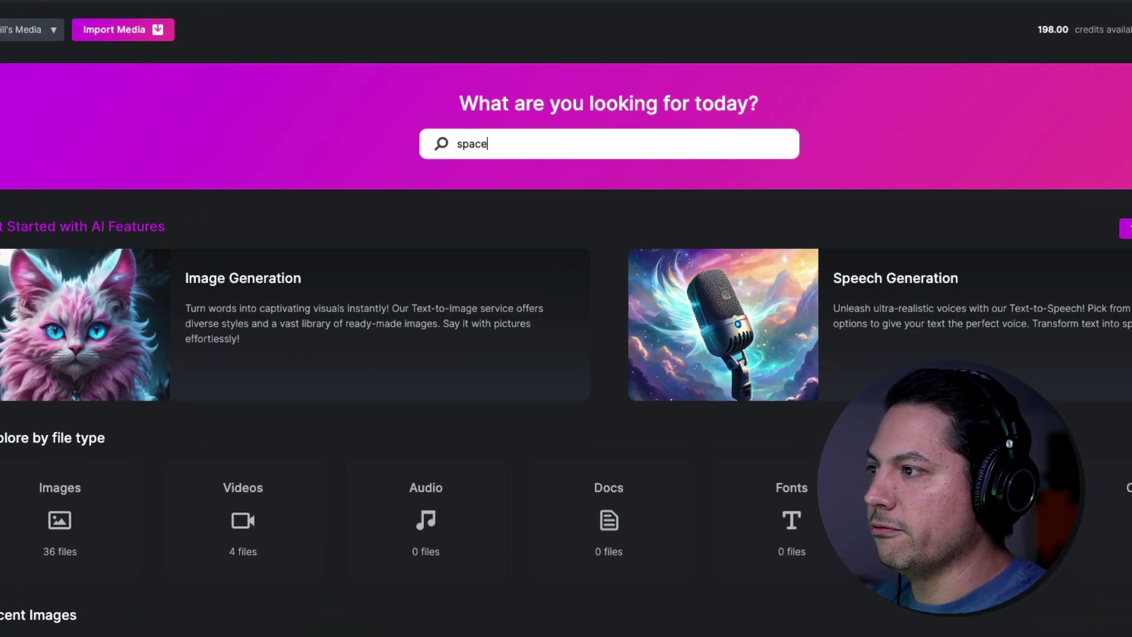
{"action": "key", "text": "Return"}
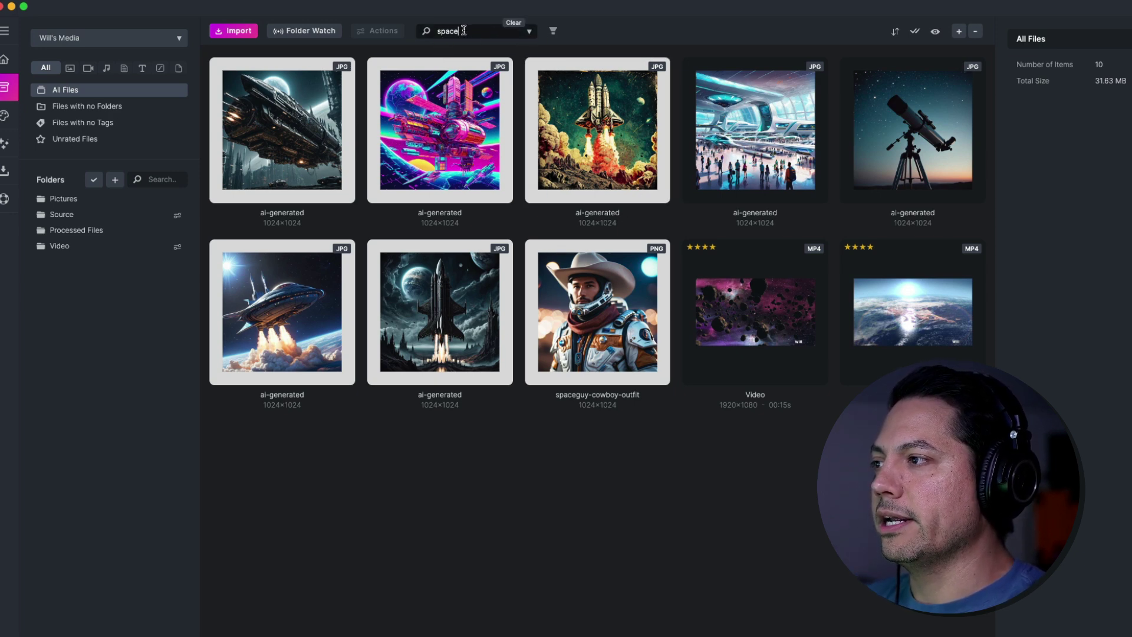
{"action": "double_click", "coordinate": [464, 31]}
{"action": "key", "text": "BackSpace"}
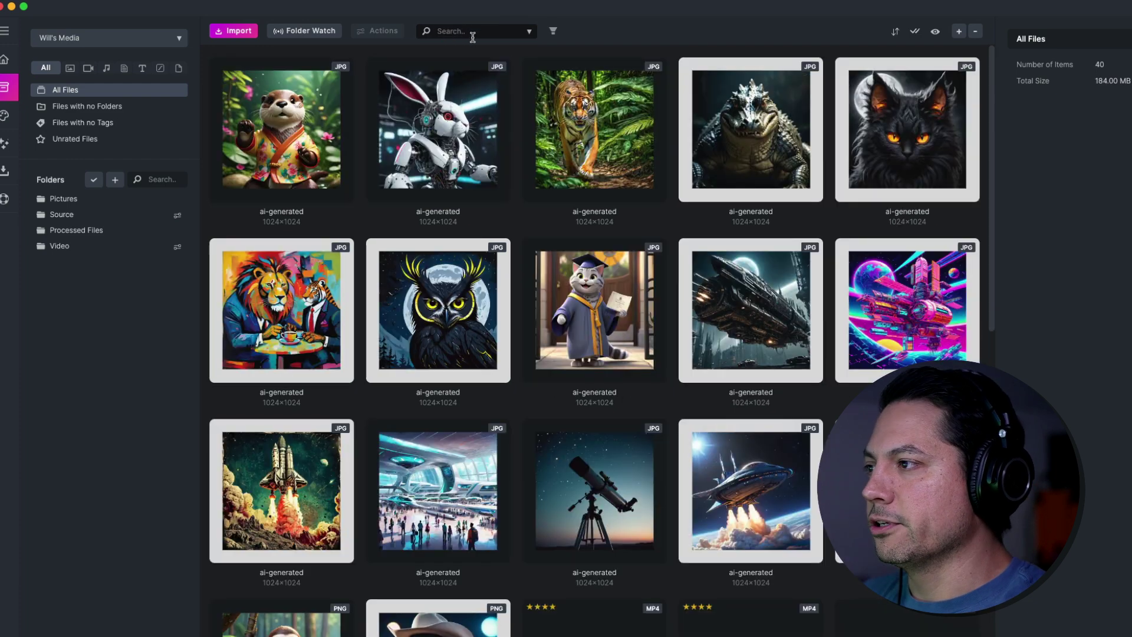
{"action": "type", "text": "animals"}
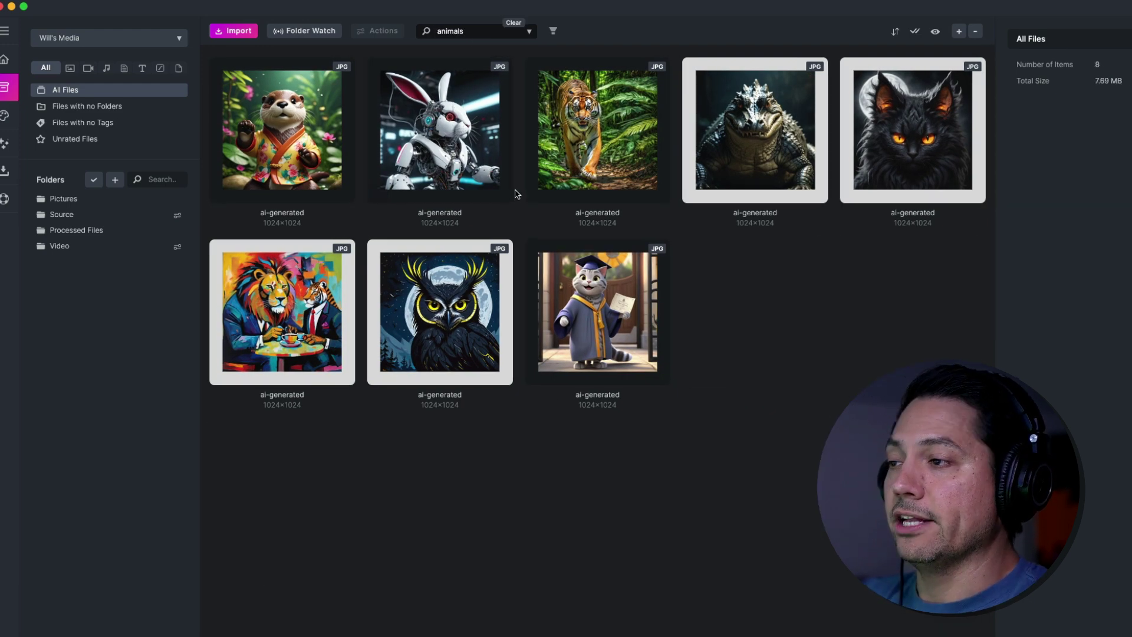
Return to the home page and browse the Images collection
{"action": "mouse_move", "coordinate": [23, 87]}
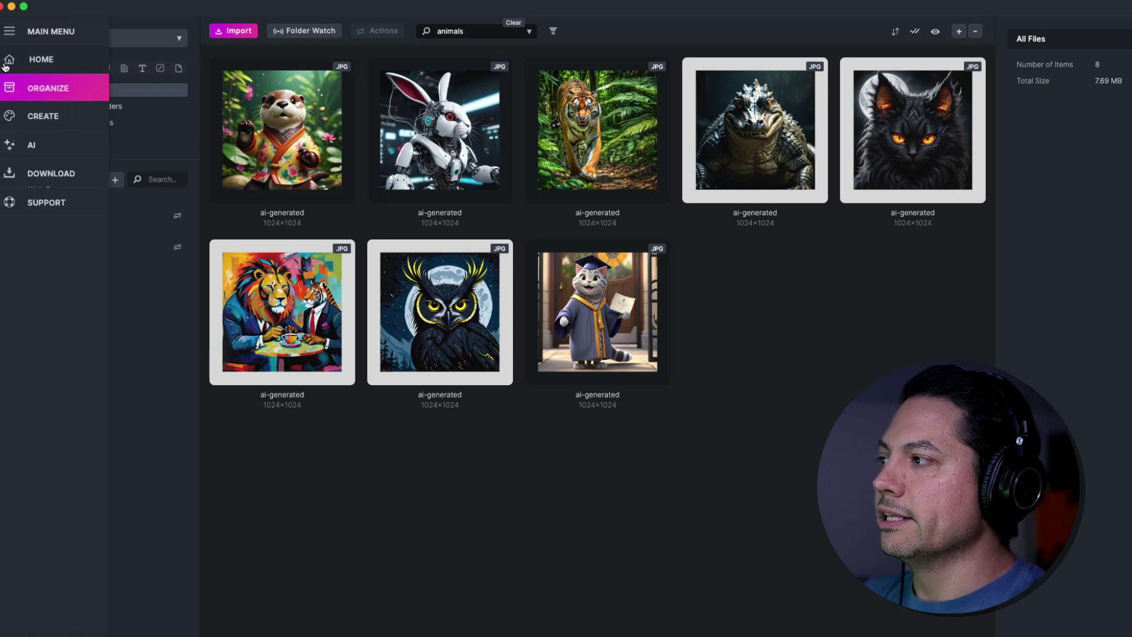
{"action": "left_click", "coordinate": [35, 59]}
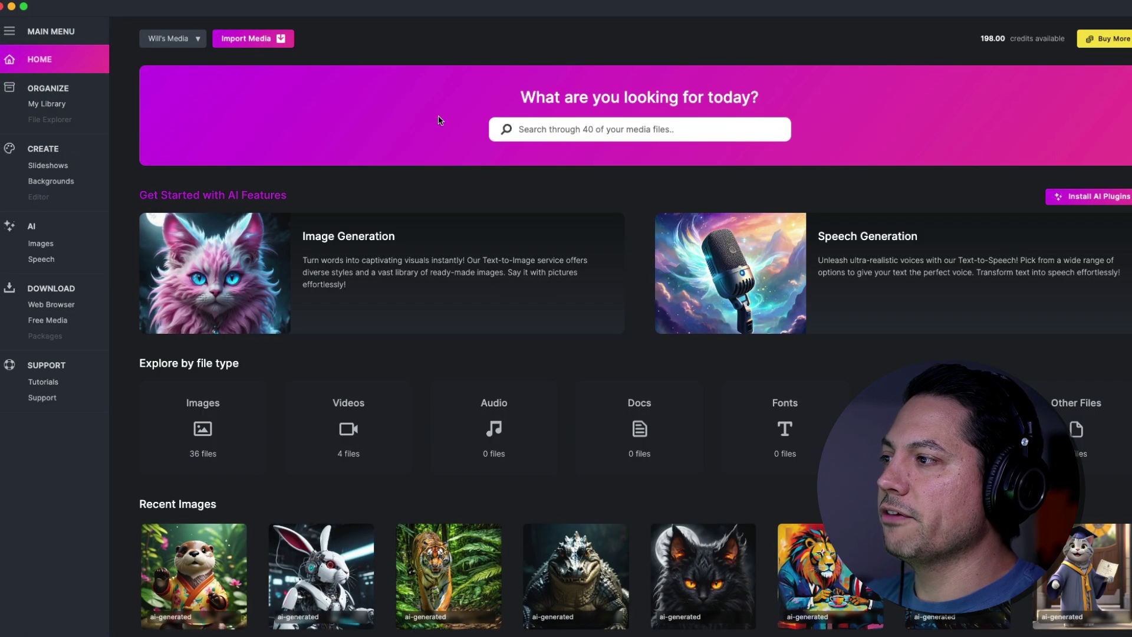
{"action": "left_click", "coordinate": [208, 428]}
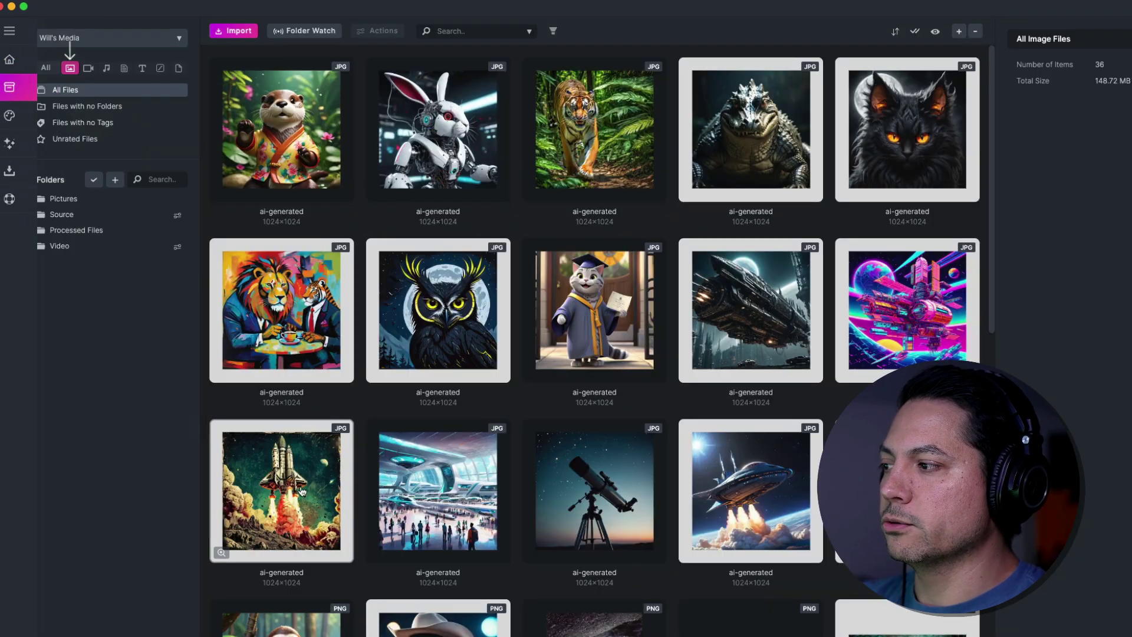
{"action": "left_click", "coordinate": [11, 58]}
Browse the Videos collection, then scroll the home page's recent images and videos
{"action": "left_click", "coordinate": [358, 441]}
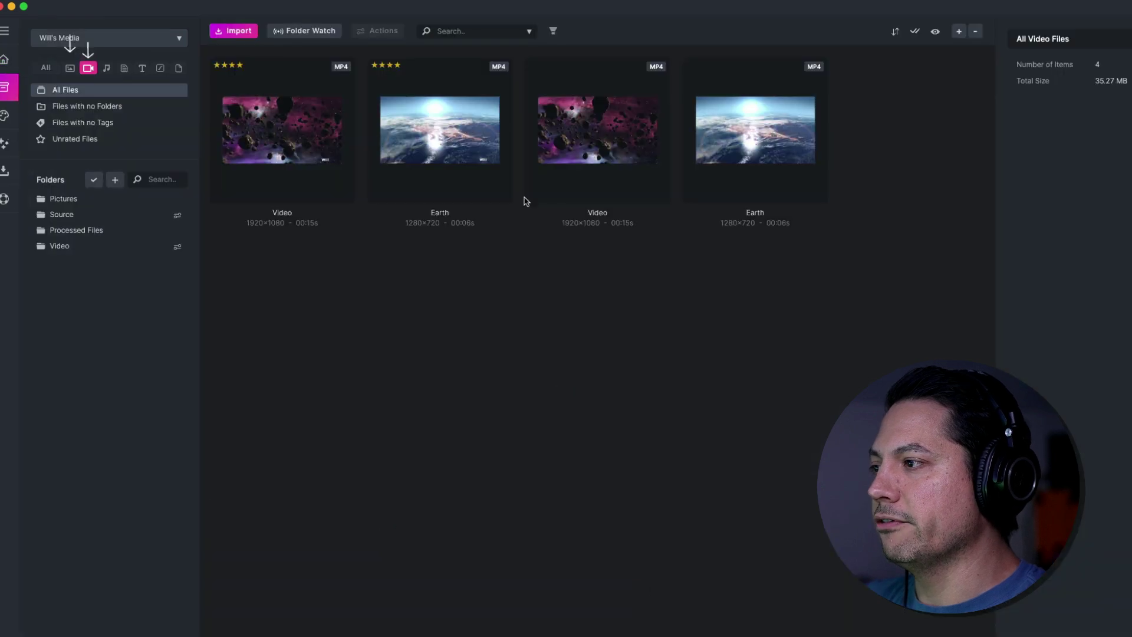
{"action": "left_click", "coordinate": [10, 58]}
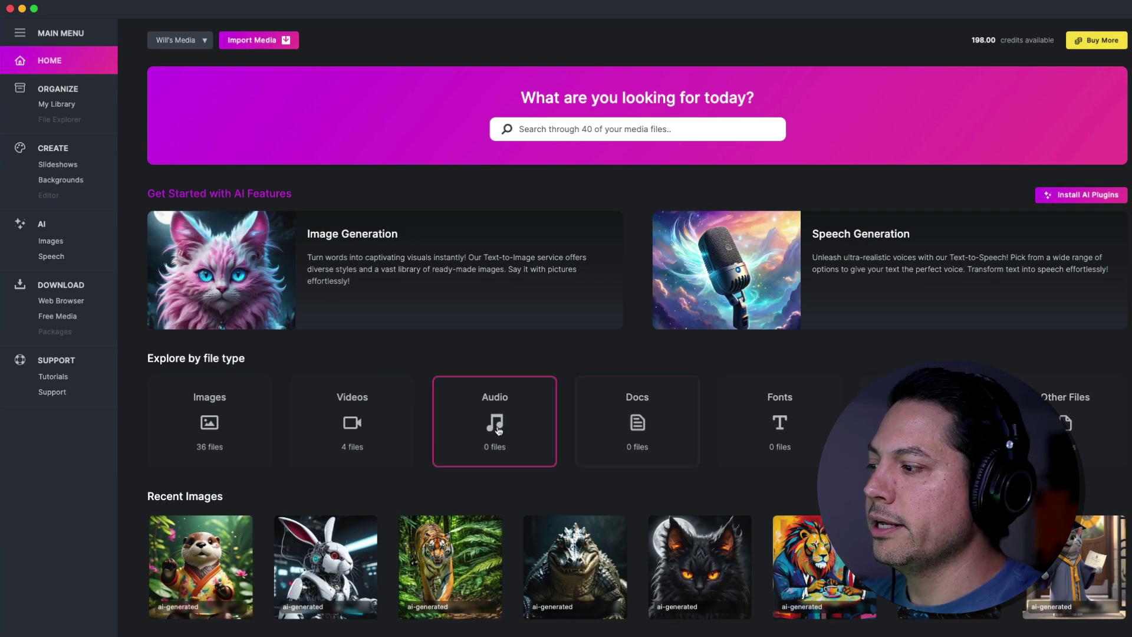
{"action": "scroll", "coordinate": [498, 431], "scroll_direction": "down", "scroll_amount": 3}
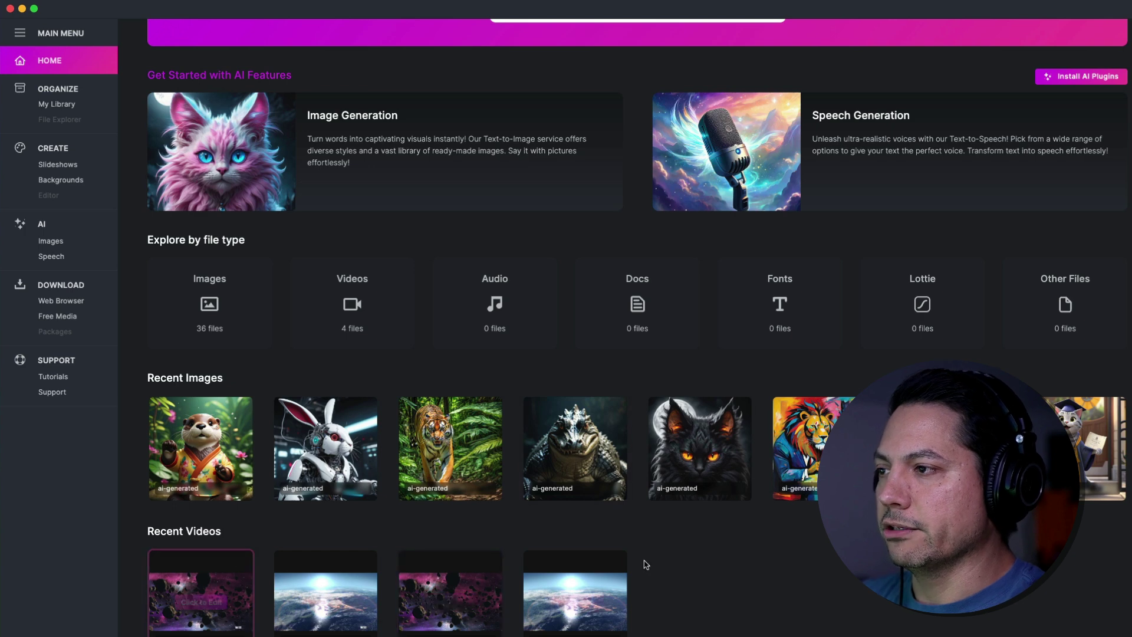
{"action": "scroll", "coordinate": [715, 513], "scroll_direction": "up", "scroll_amount": 3}
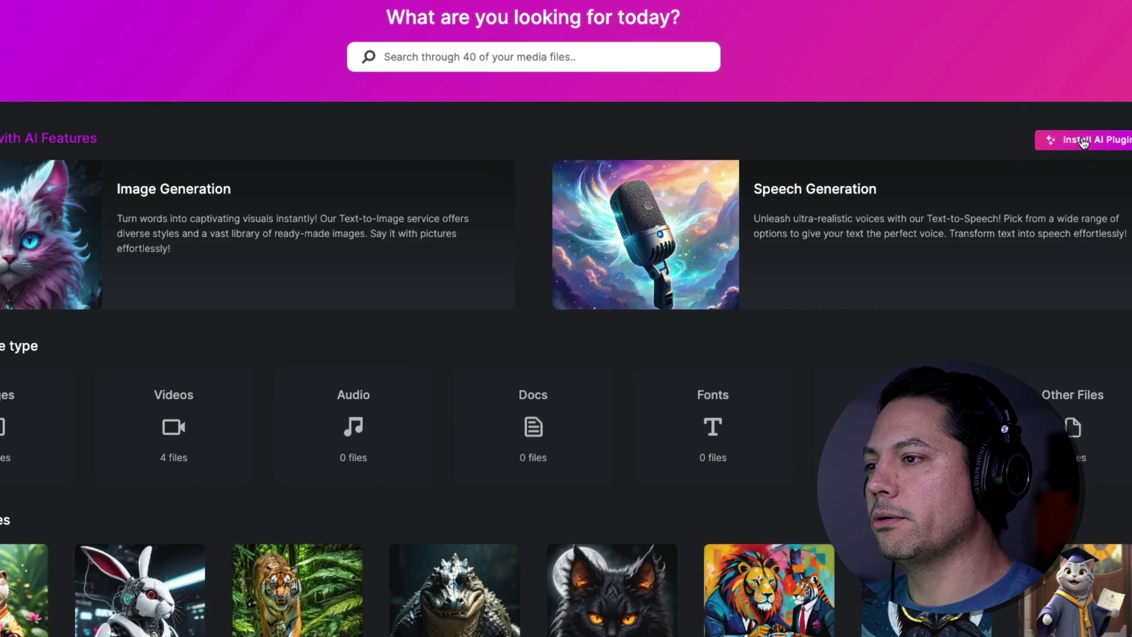
Download and install the 2GB Auto Tagging model from the AI plugins list
{"action": "left_click", "coordinate": [1033, 165]}
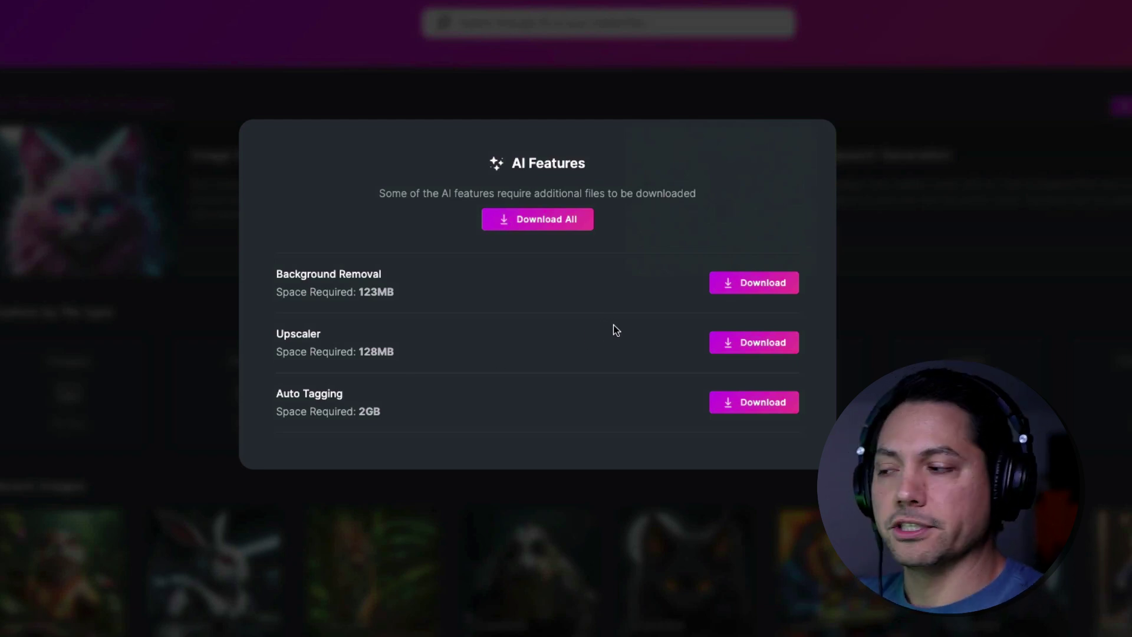
{"action": "left_click", "coordinate": [752, 403]}
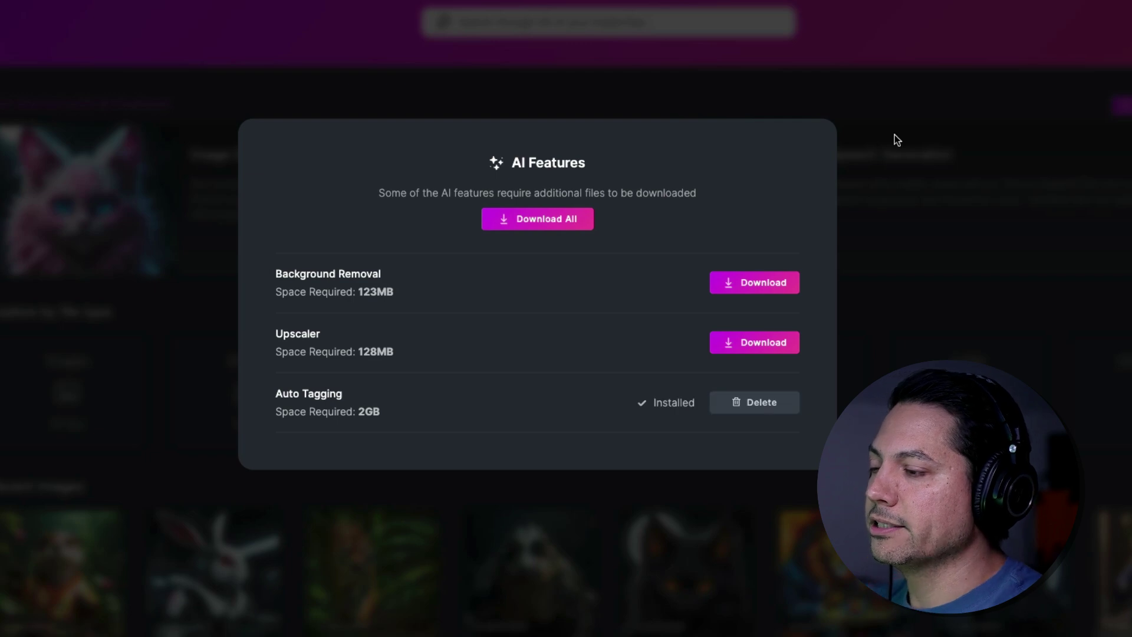
{"action": "left_click", "coordinate": [929, 214]}
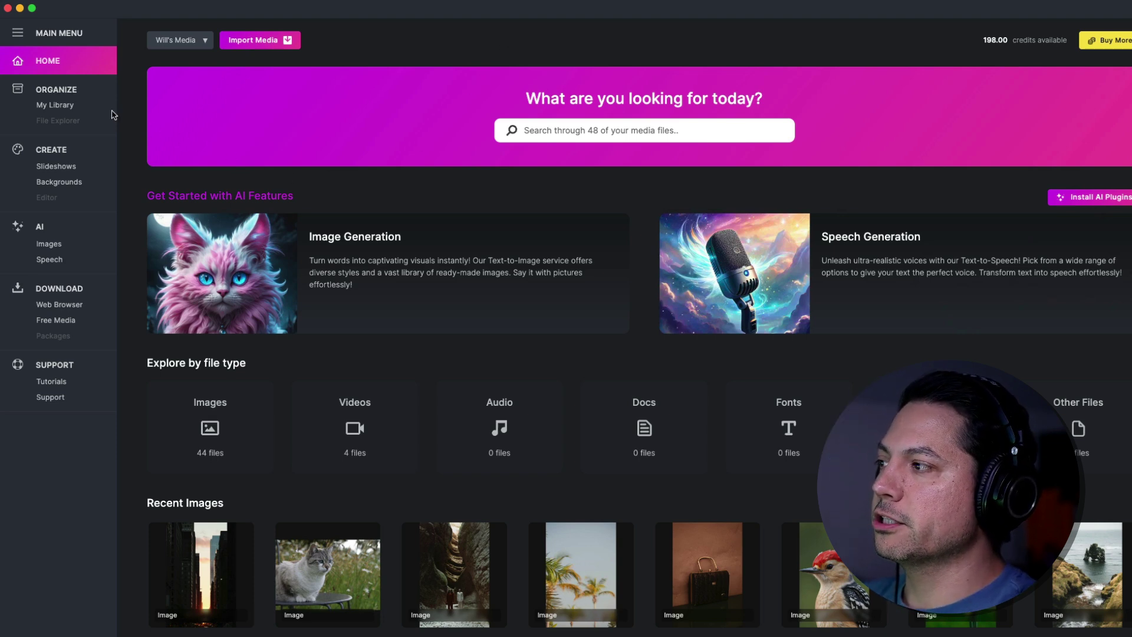
In My Library, select the first nine photos from the city street photo and open their context menu
{"action": "left_click", "coordinate": [56, 105]}
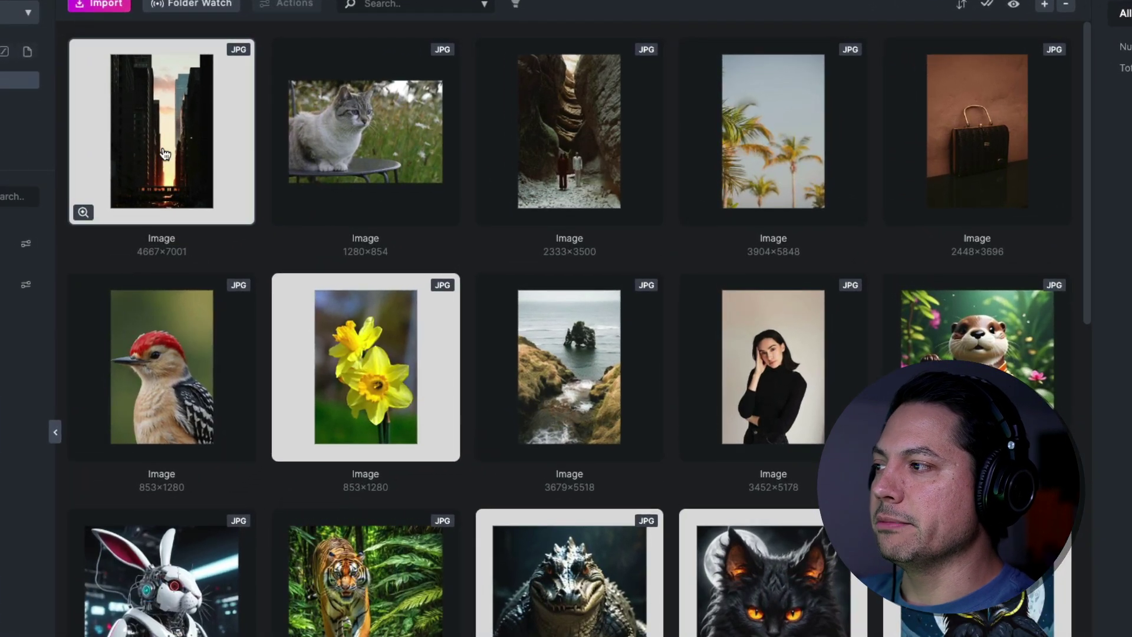
{"action": "left_click", "coordinate": [165, 154]}
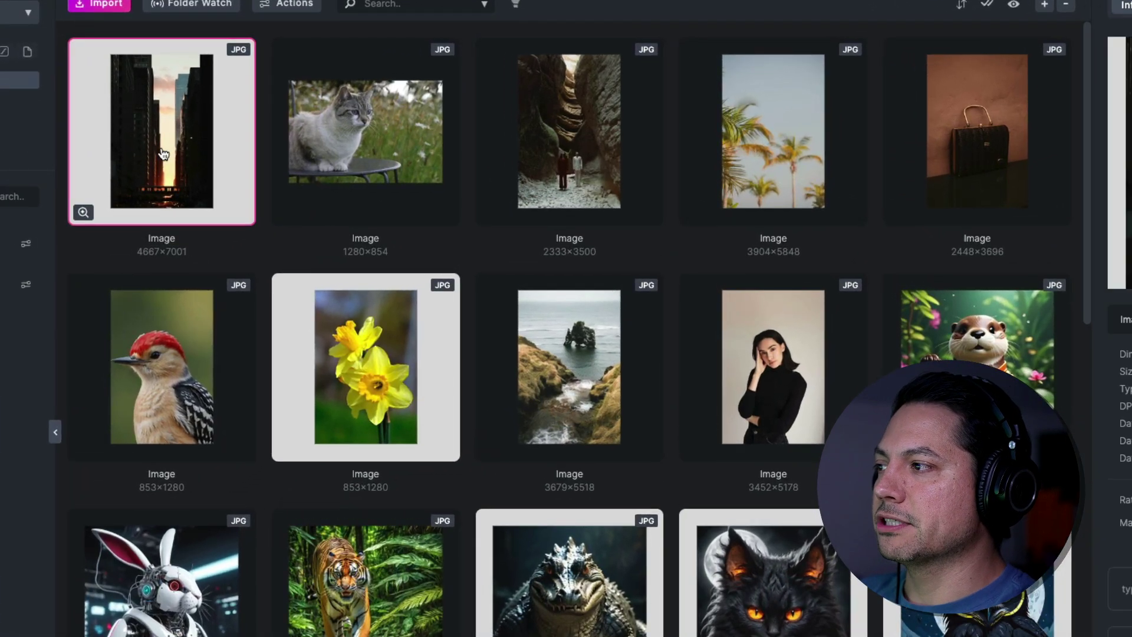
{"action": "left_click", "coordinate": [770, 344], "text": "shift"}
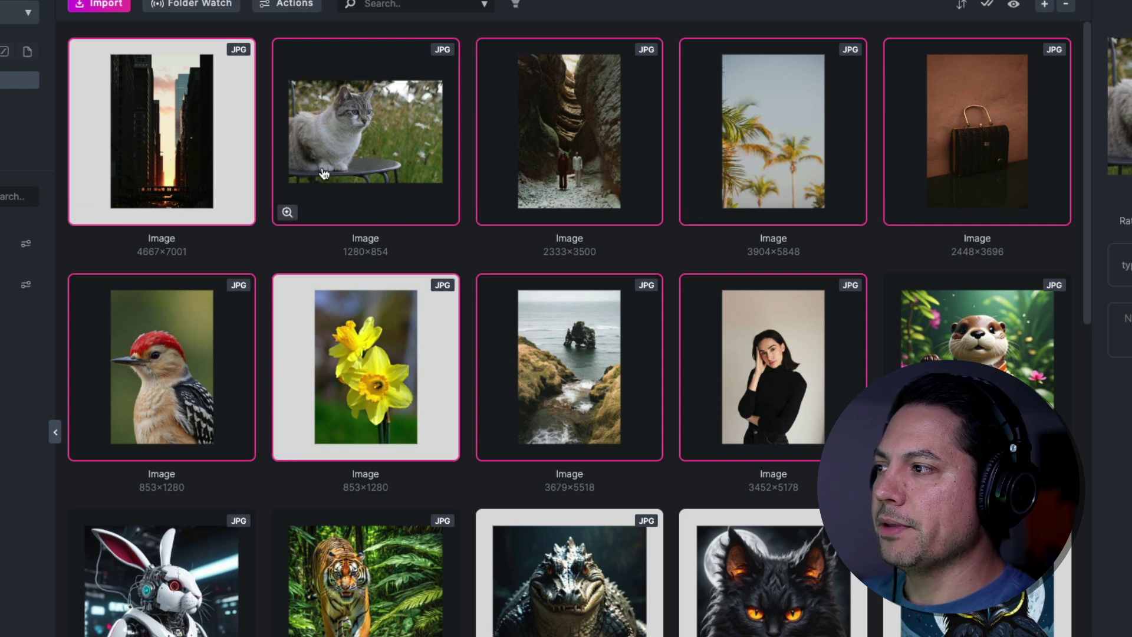
{"action": "right_click", "coordinate": [582, 128]}
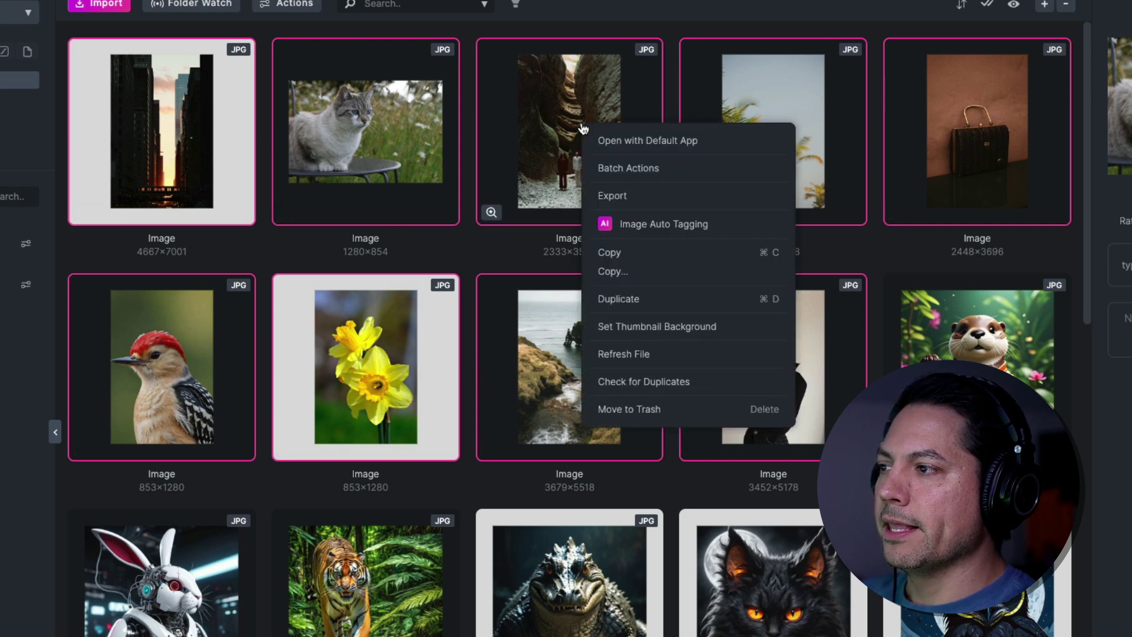
Run Image Auto-Tagging on the nine selected photos with Always running switched off
{"action": "left_click", "coordinate": [634, 229]}
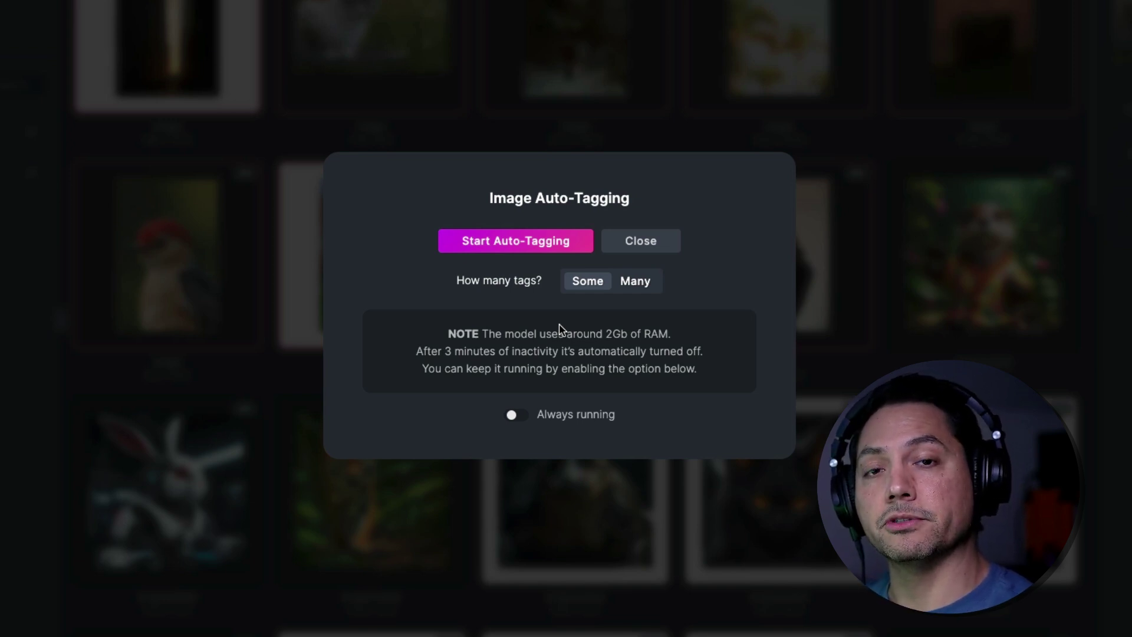
{"action": "left_click", "coordinate": [516, 417]}
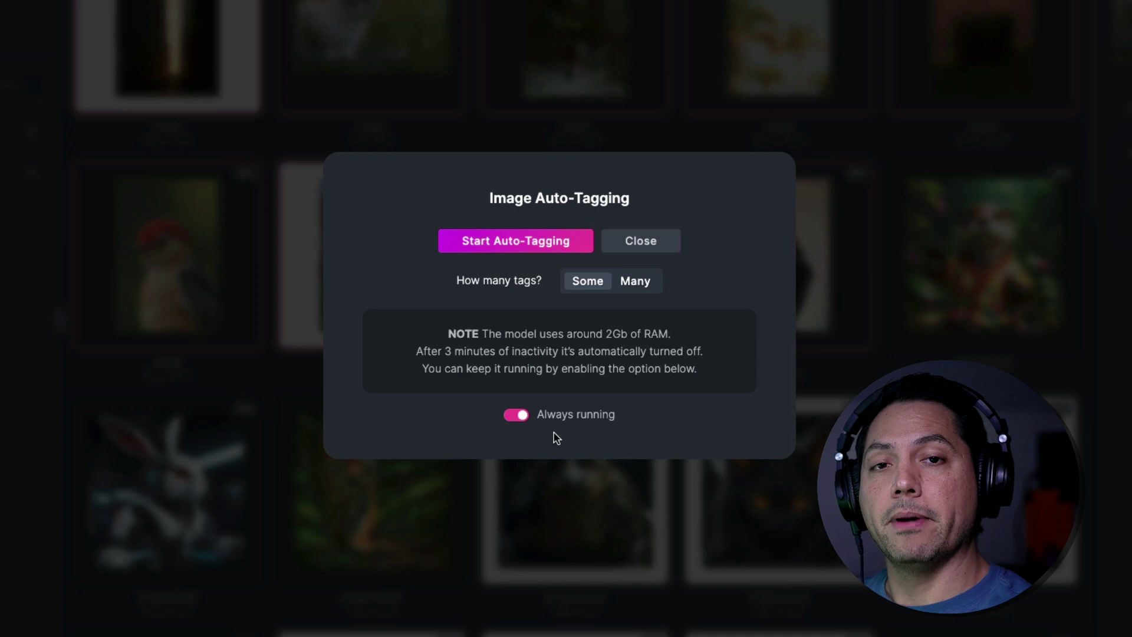
{"action": "left_click", "coordinate": [518, 416]}
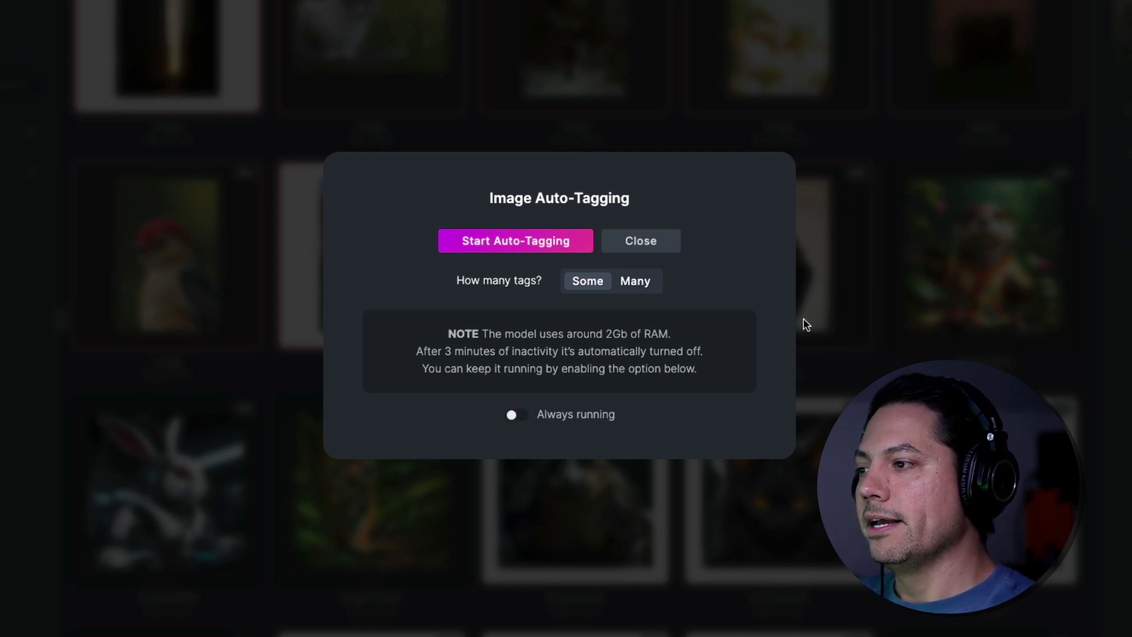
{"action": "left_click", "coordinate": [490, 247]}
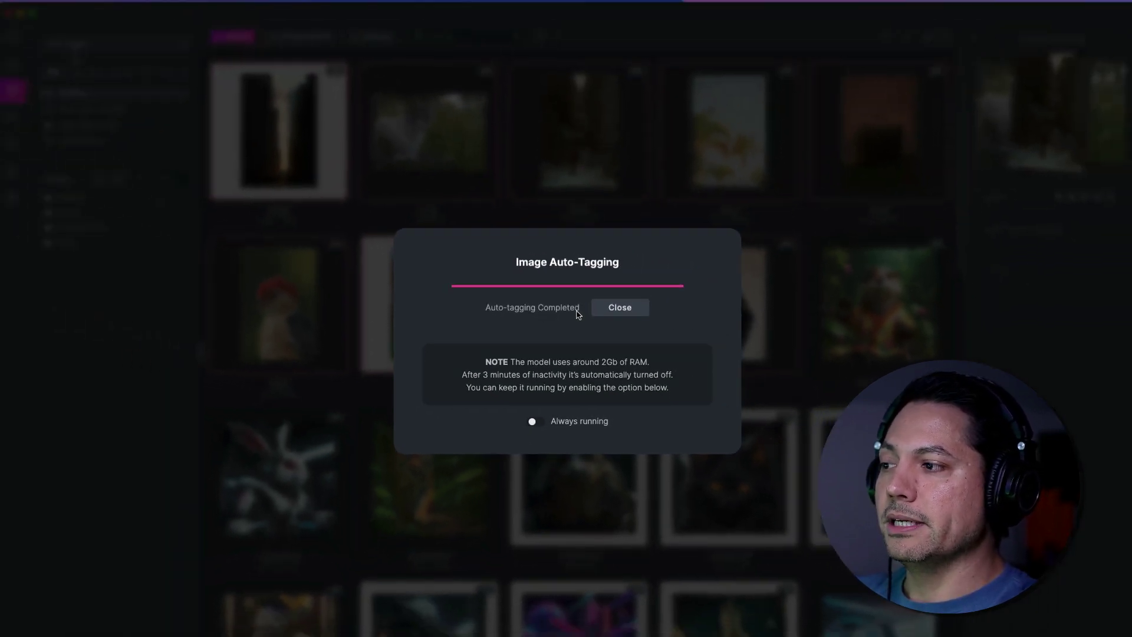
{"action": "left_click", "coordinate": [616, 307]}
Review the AI tags on the city street and cat photos in the Info panel
{"action": "left_click", "coordinate": [317, 189]}
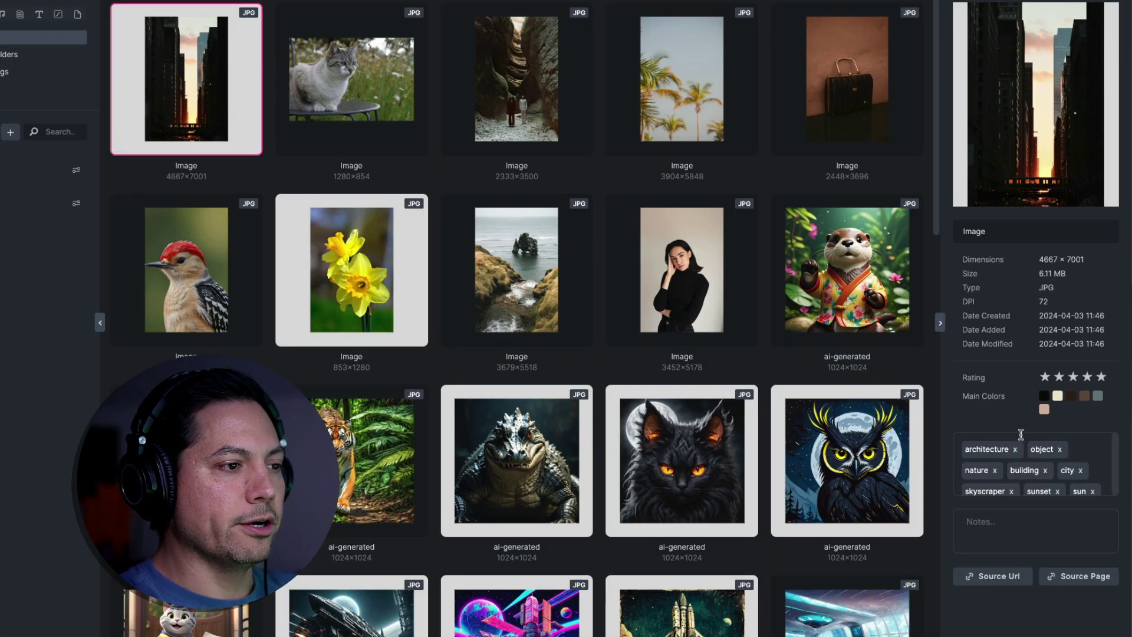
{"action": "scroll", "coordinate": [988, 454], "scroll_direction": "down", "scroll_amount": 1}
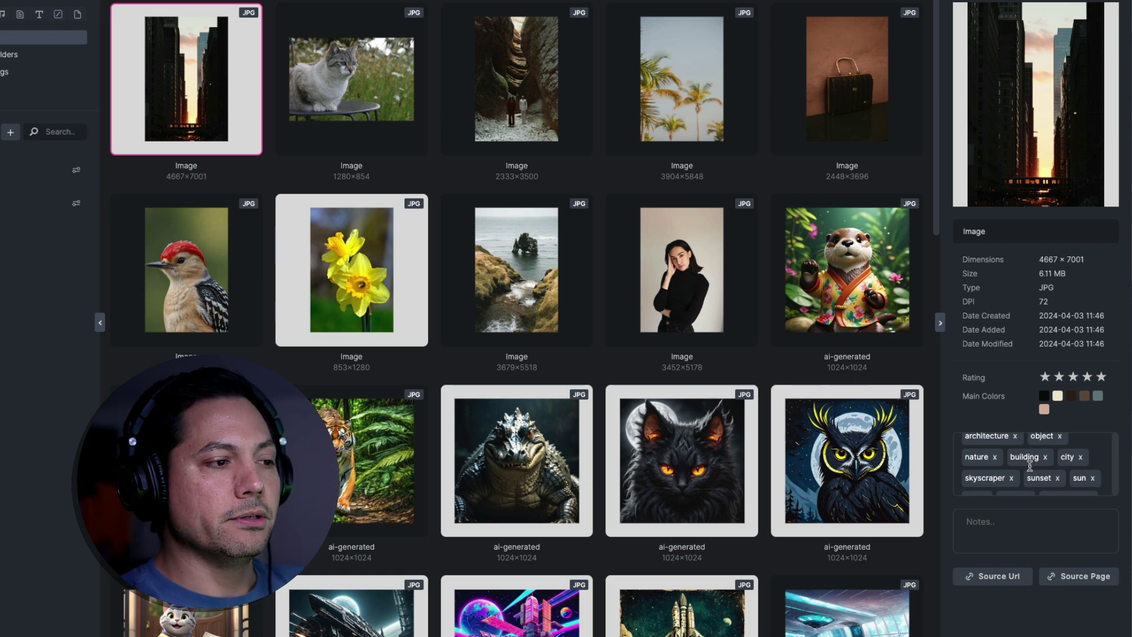
{"action": "left_click", "coordinate": [351, 83]}
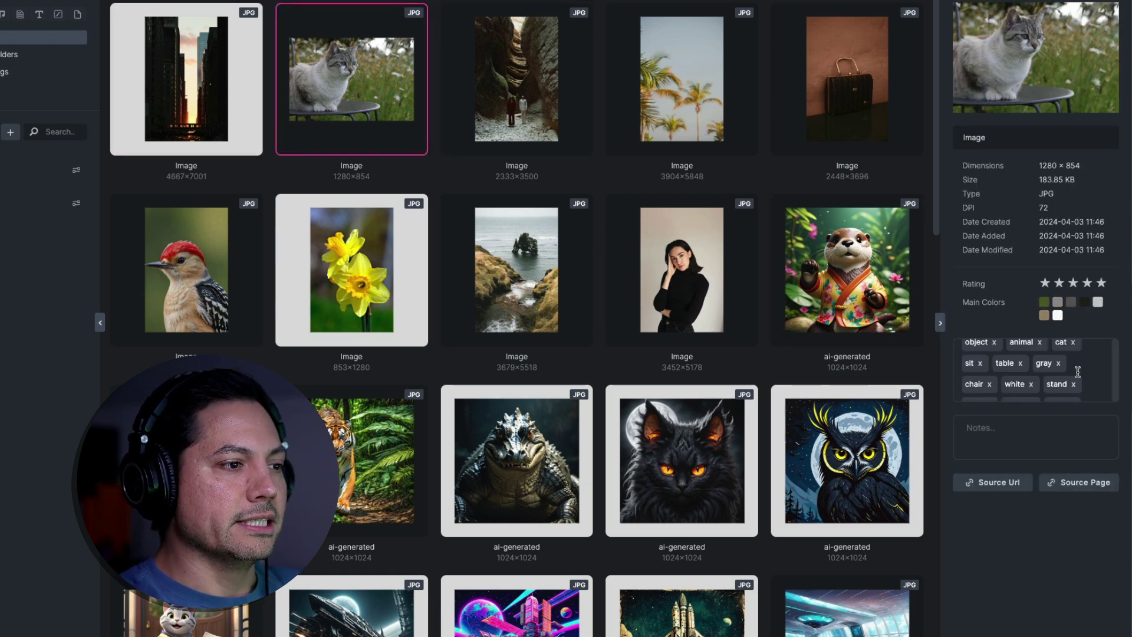
{"action": "scroll", "coordinate": [1074, 373], "scroll_direction": "up", "scroll_amount": 1}
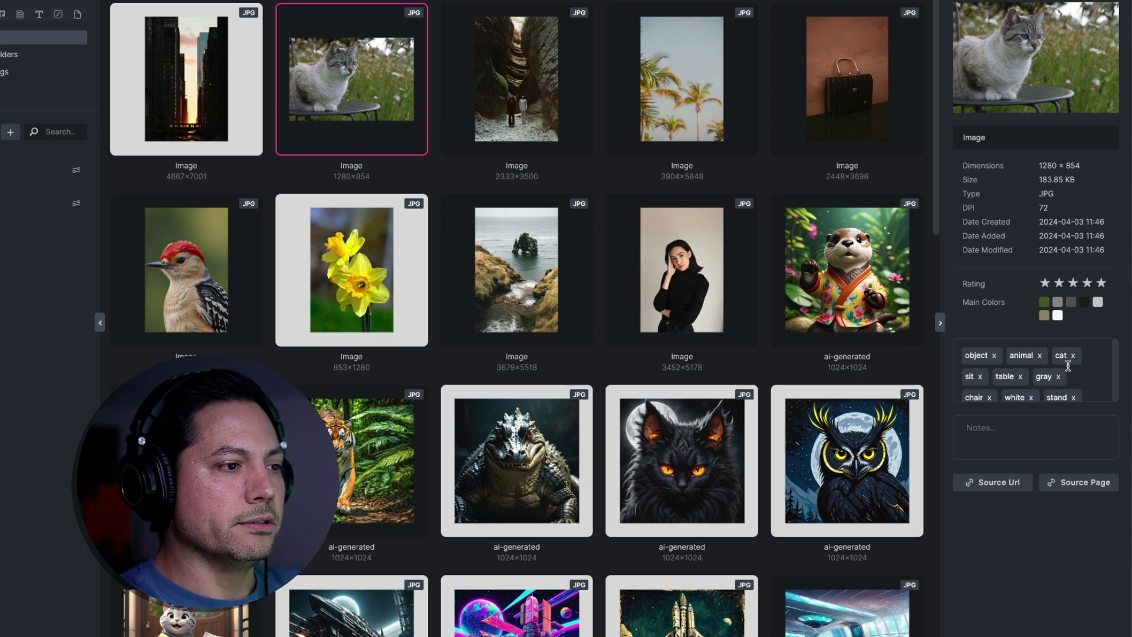
Check the tags on the canyon, palm-tree and daffodil photos
{"action": "left_click", "coordinate": [519, 74]}
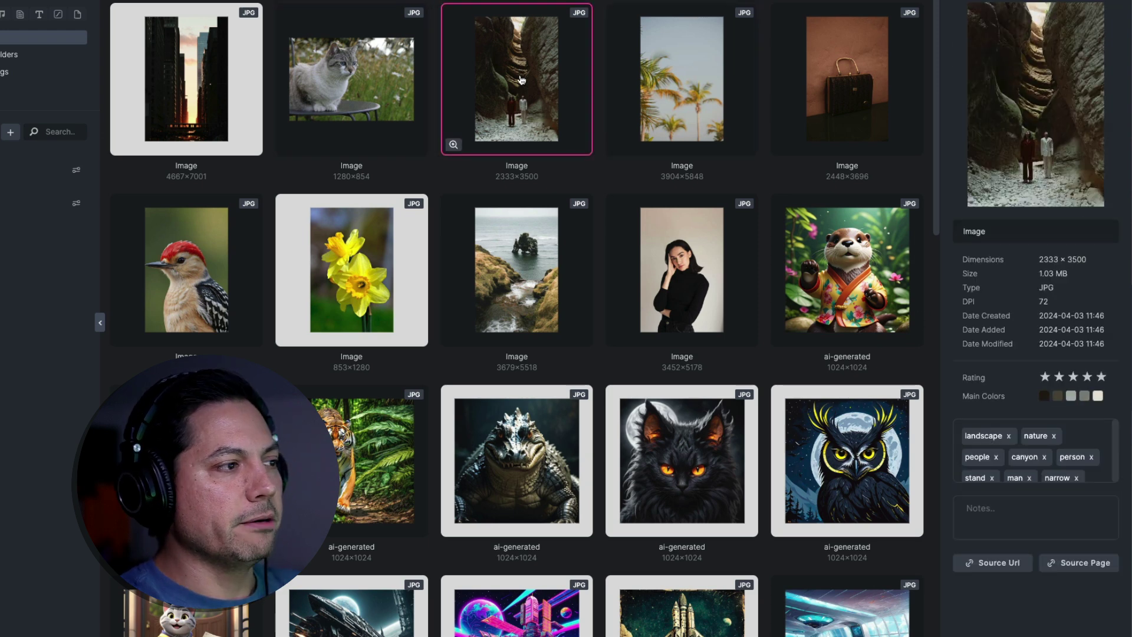
{"action": "scroll", "coordinate": [1017, 441], "scroll_direction": "down", "scroll_amount": 1}
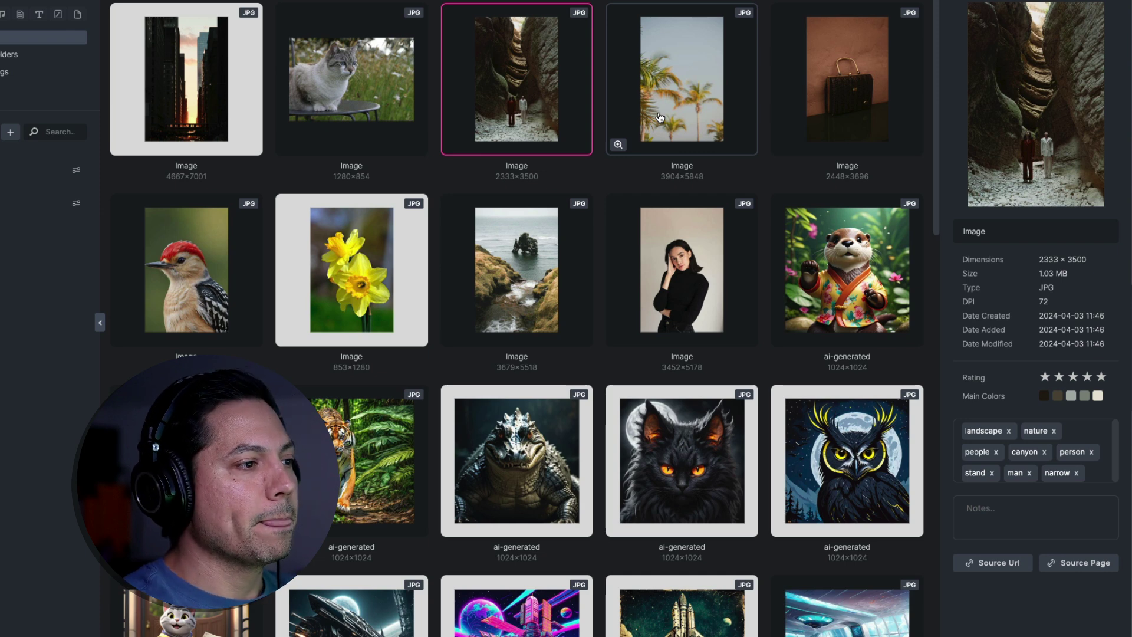
{"action": "left_click", "coordinate": [703, 92]}
{"action": "left_click", "coordinate": [360, 277]}
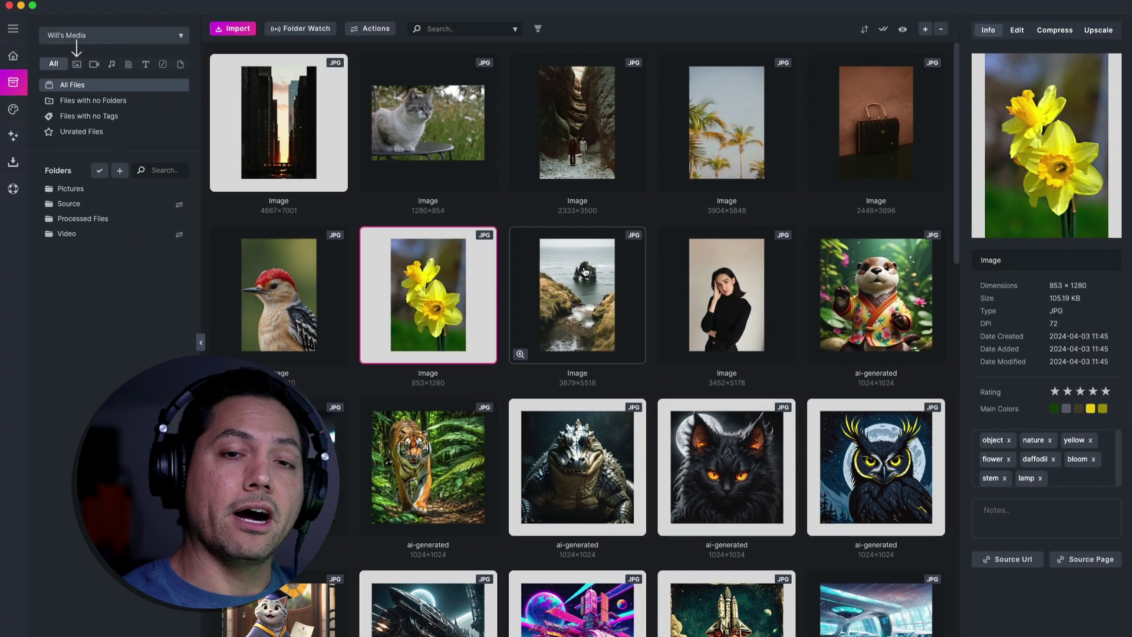
Import the four ai-generated JPGs from disk with Image Auto-Tagging enabled
{"action": "left_click", "coordinate": [35, 56]}
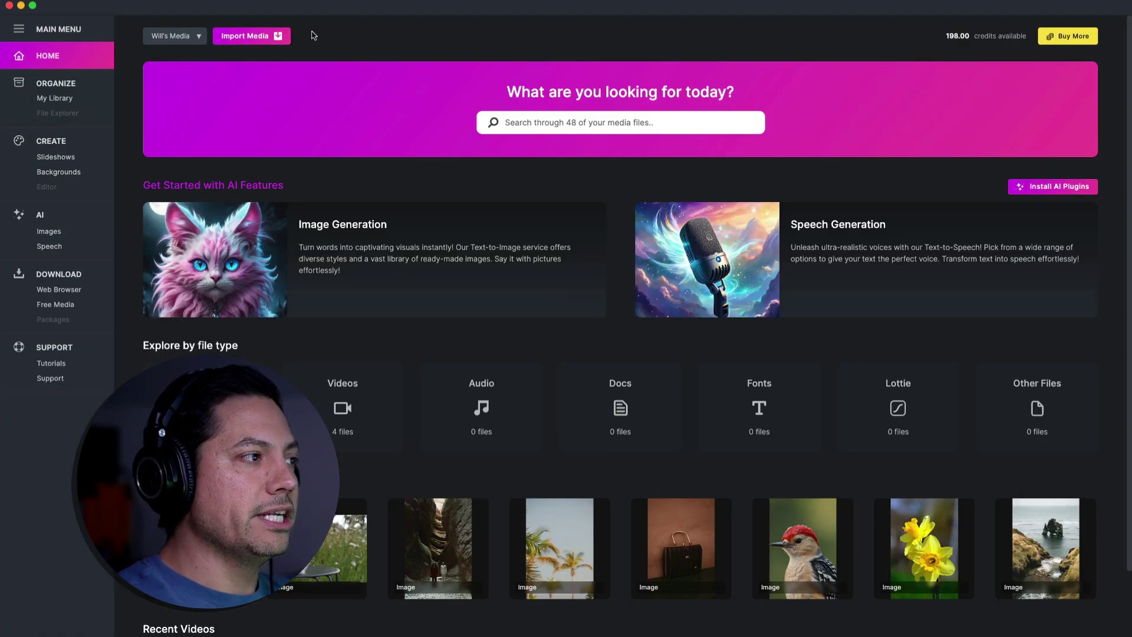
{"action": "left_click", "coordinate": [252, 36]}
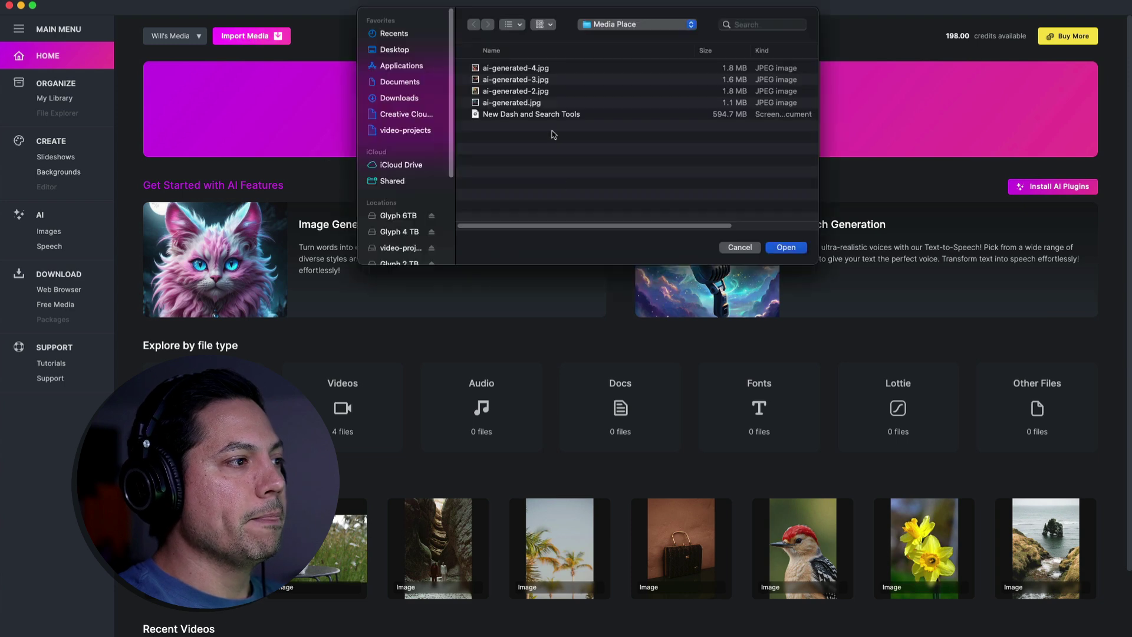
{"action": "left_click", "coordinate": [504, 71]}
{"action": "left_click", "coordinate": [505, 104], "text": "shift"}
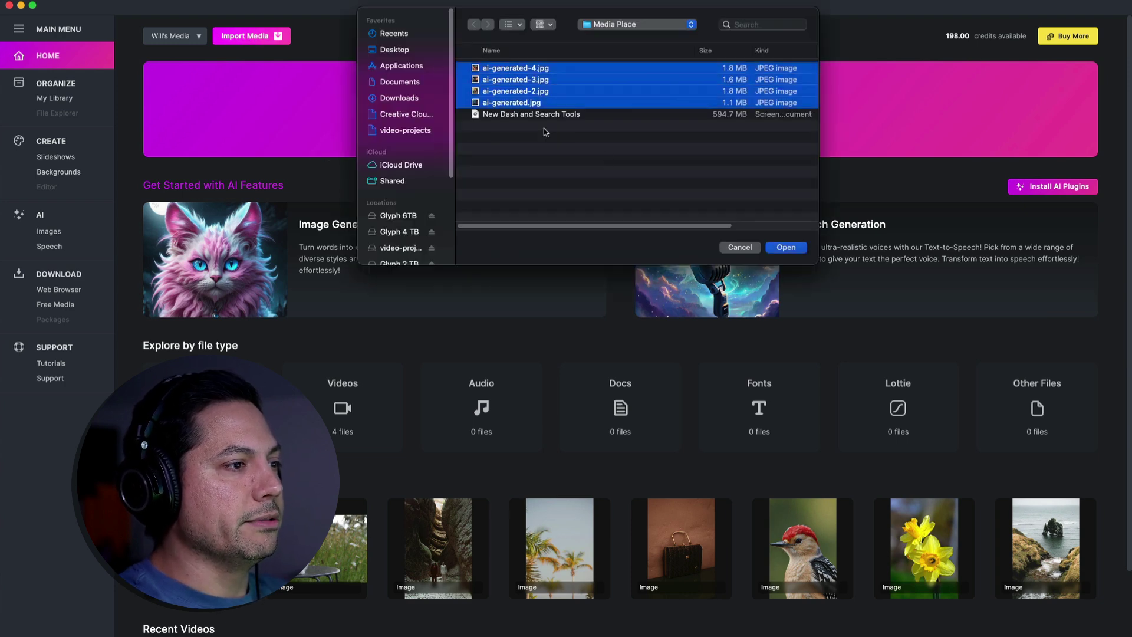
{"action": "left_click", "coordinate": [785, 247]}
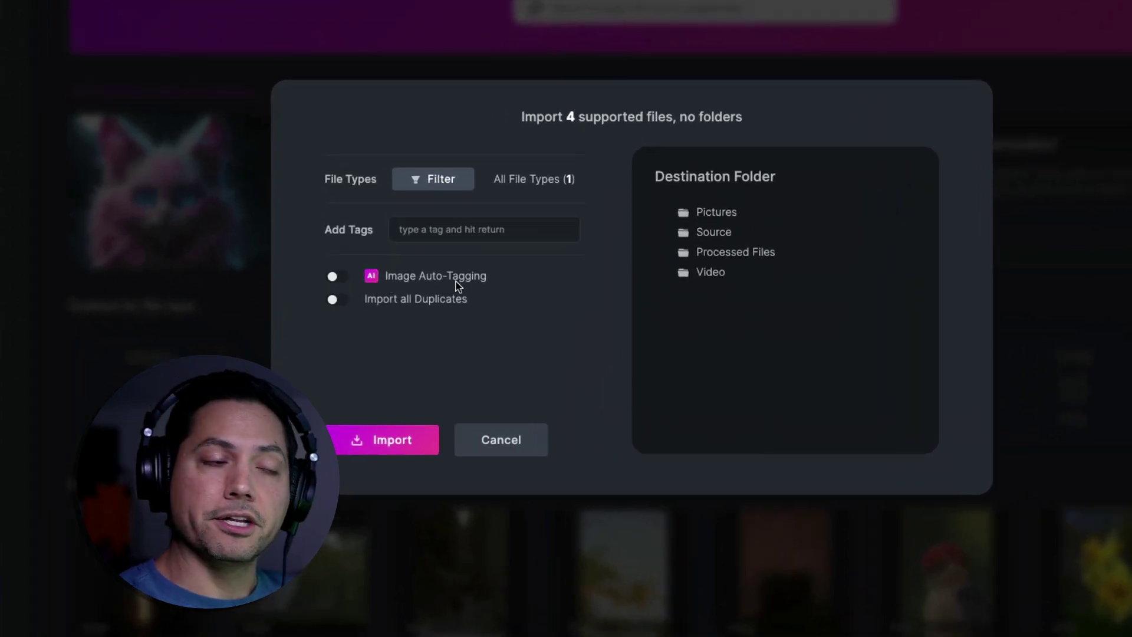
{"action": "left_click", "coordinate": [337, 283]}
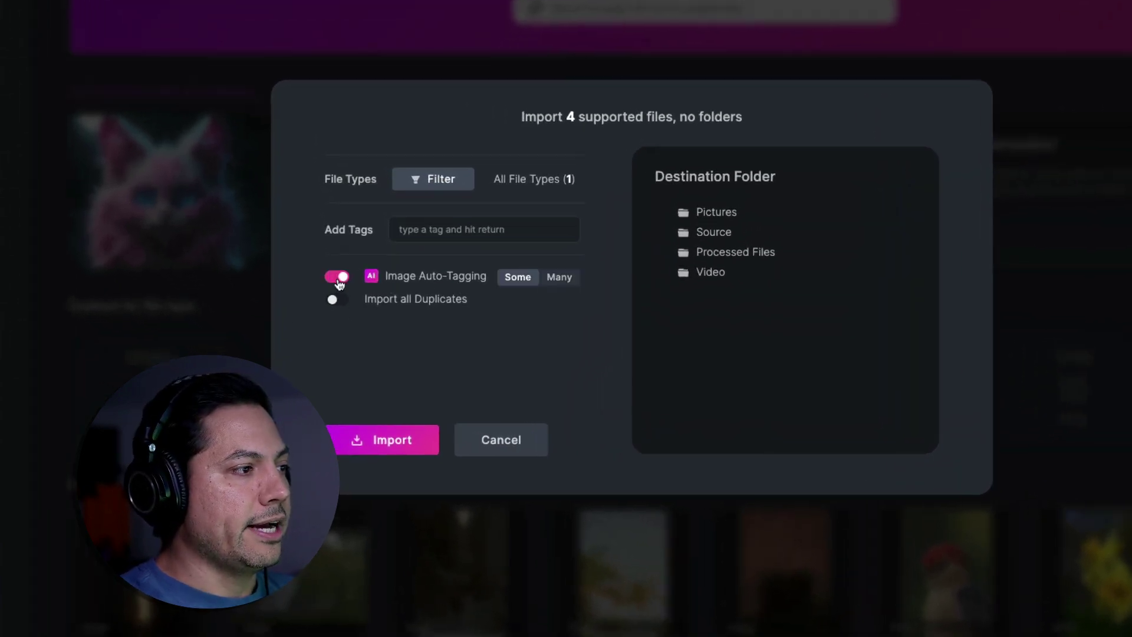
{"action": "left_click", "coordinate": [397, 440]}
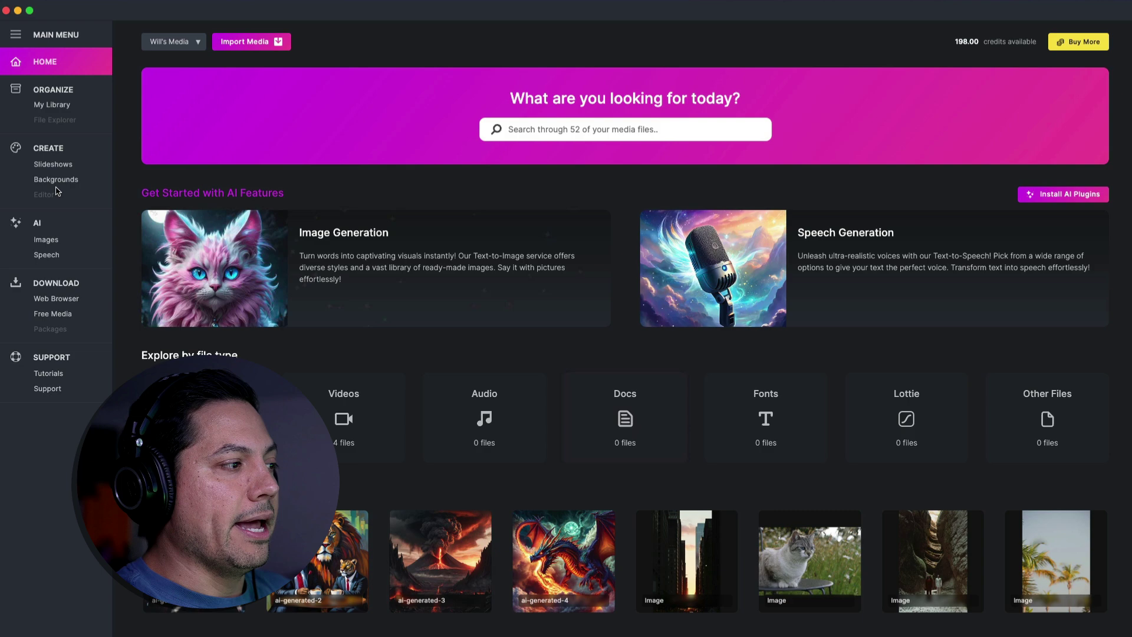
View the AI tags on the new concert, lion, volcano and dragon images in My Library
{"action": "left_click", "coordinate": [59, 105]}
{"action": "left_click", "coordinate": [304, 169]}
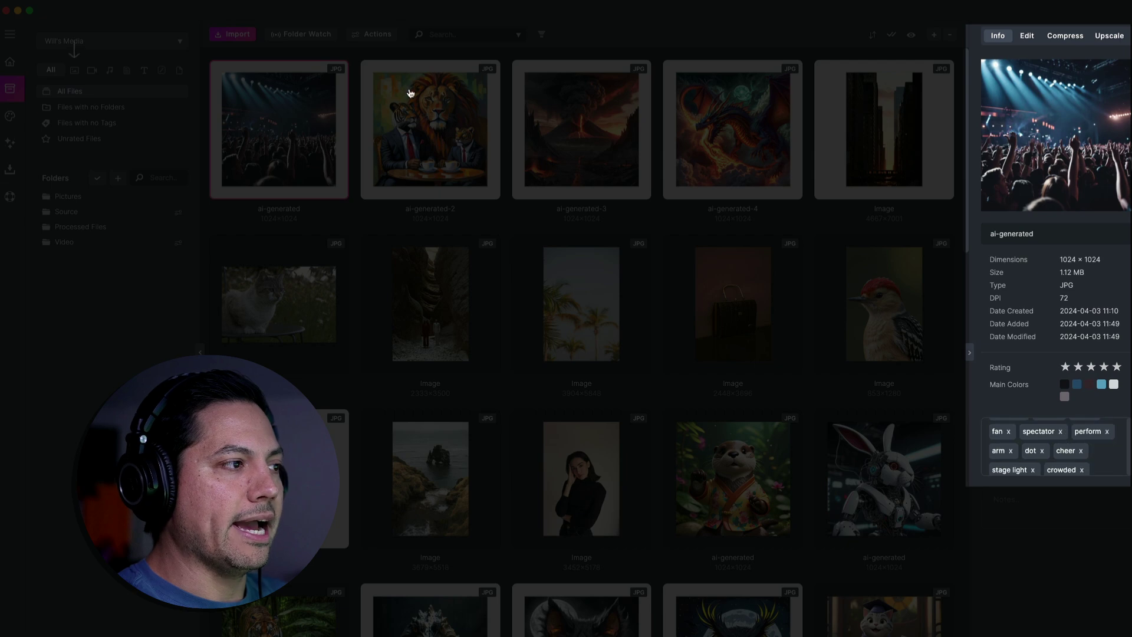
{"action": "left_click", "coordinate": [448, 123]}
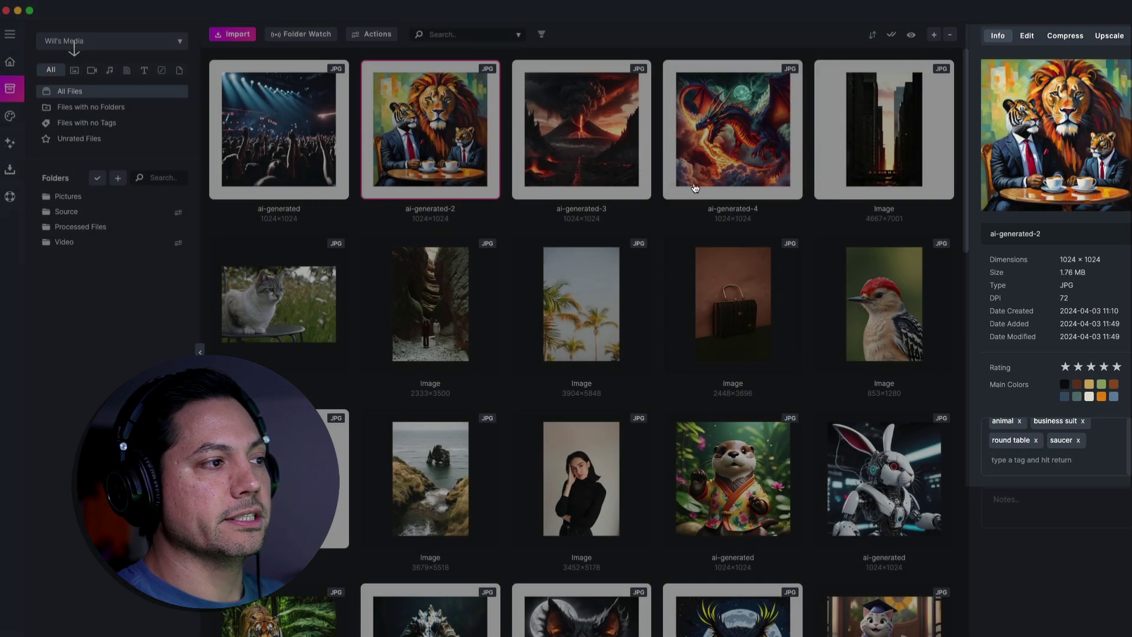
{"action": "key", "text": "Right"}
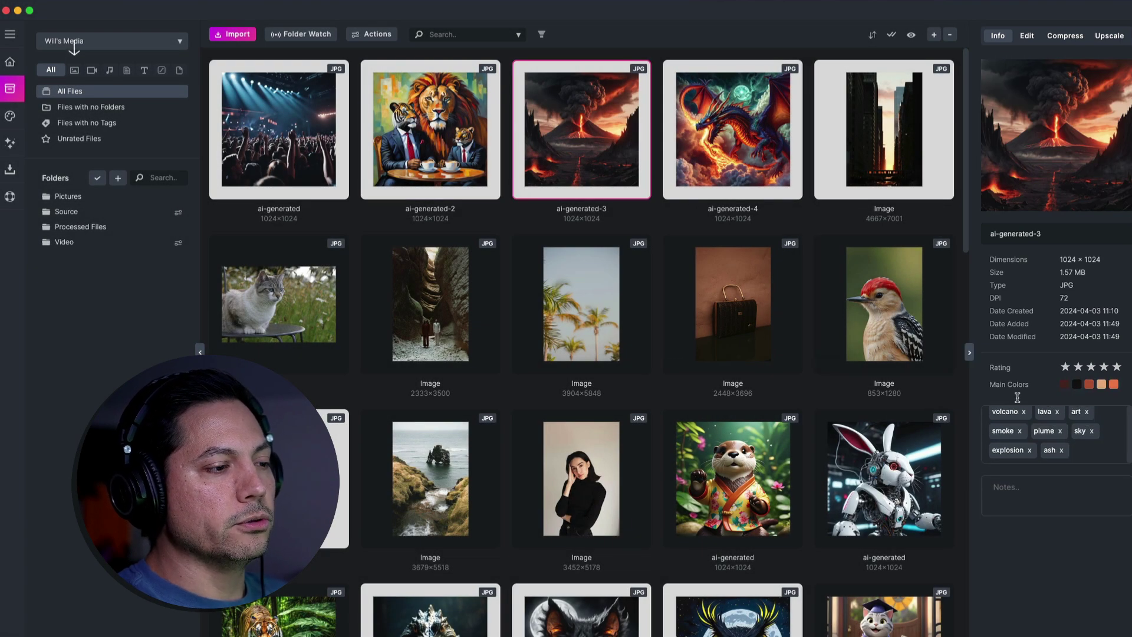
{"action": "key", "text": "Right"}
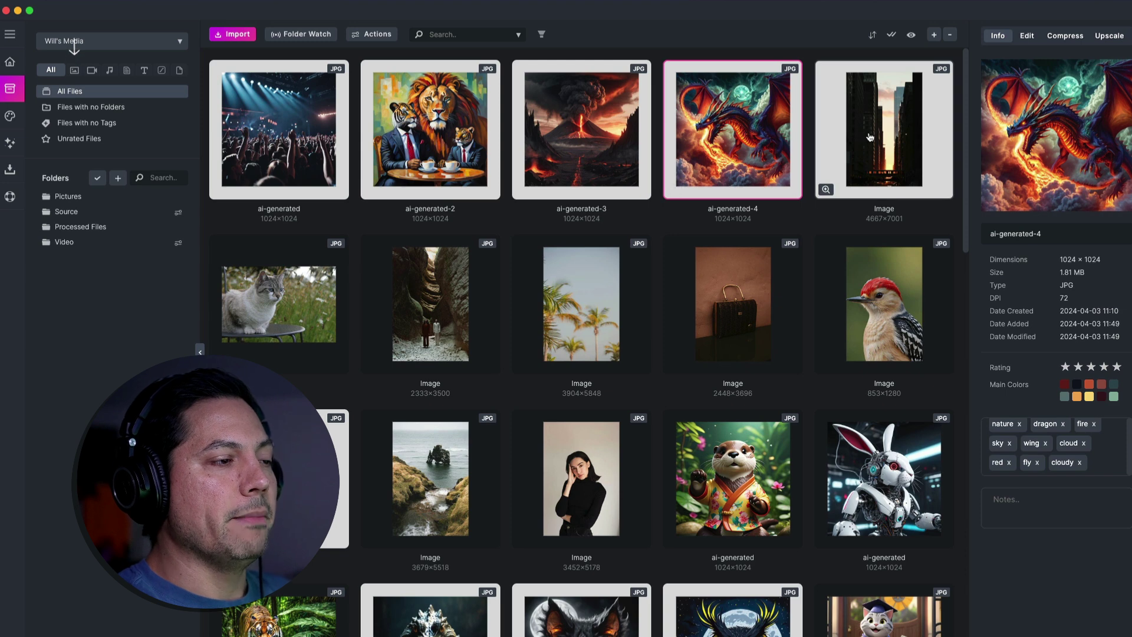